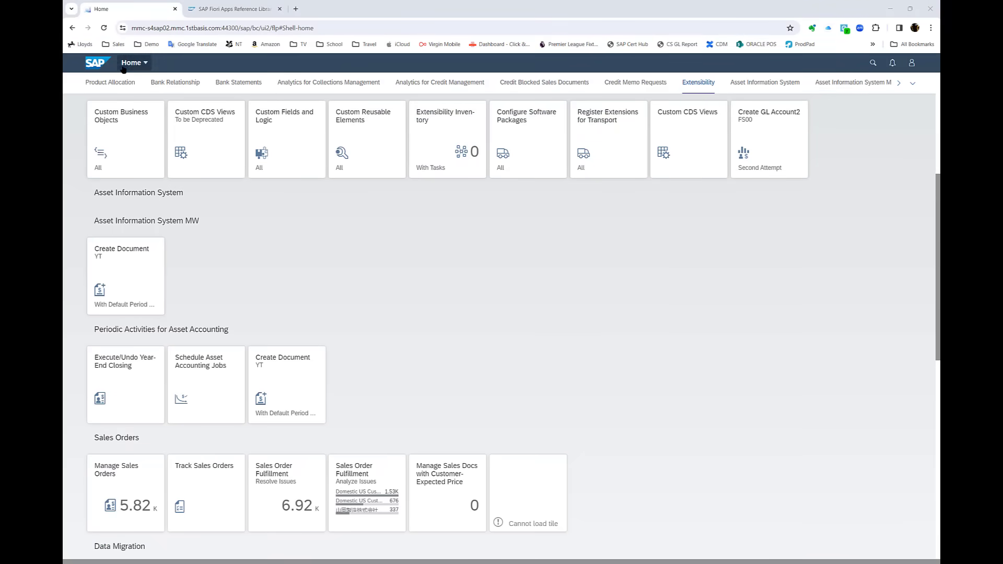
# Briefly open and close All My Apps, then search the launchpad for 'supplier in'
pyautogui.click(134, 63)
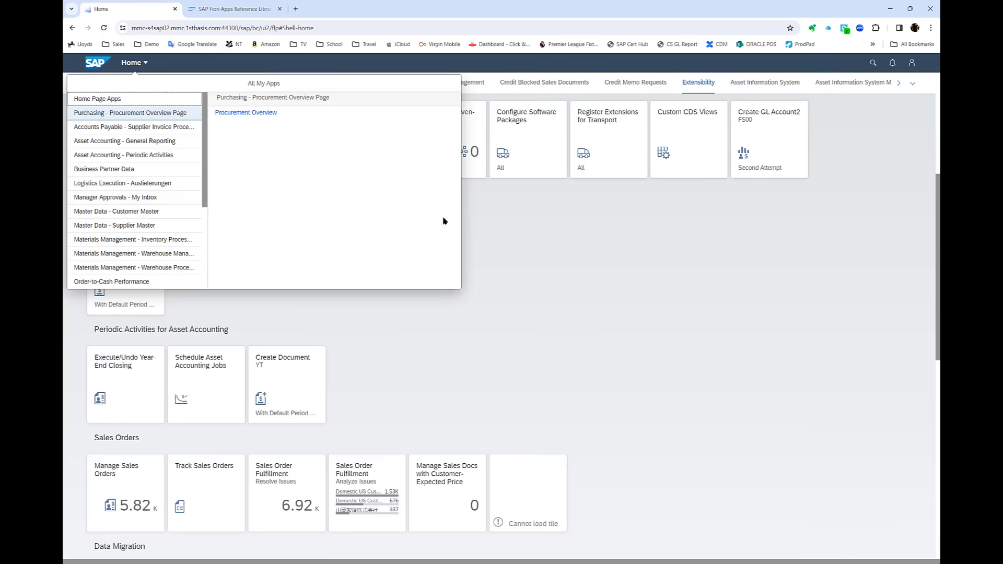
pyautogui.click(834, 75)
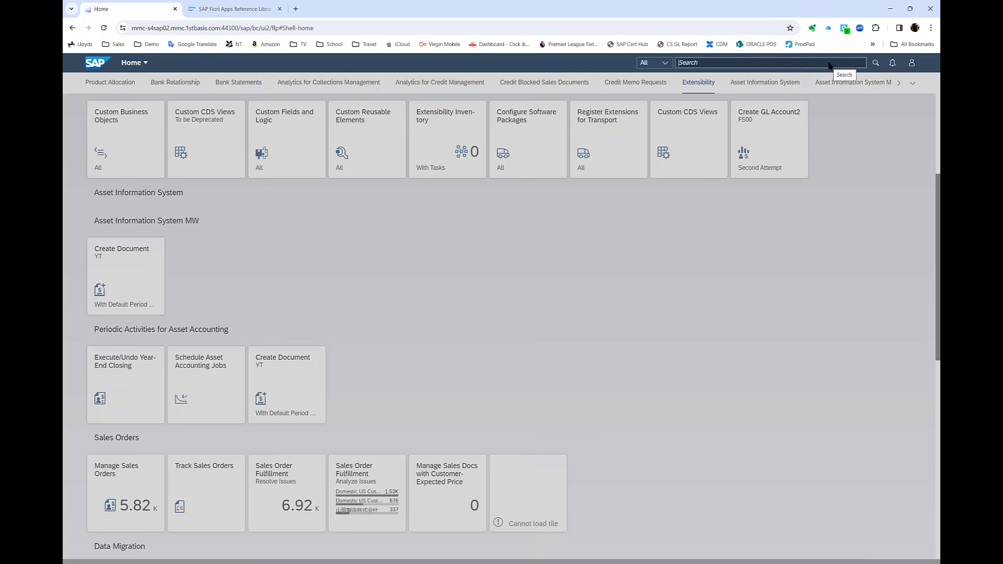
pyautogui.write('supp')
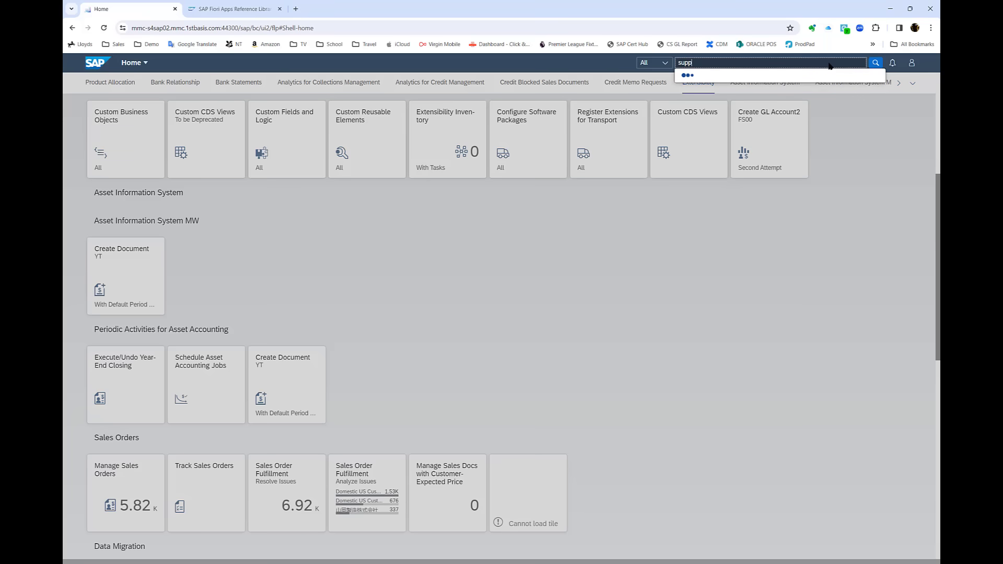
pyautogui.write('lier invoices list')
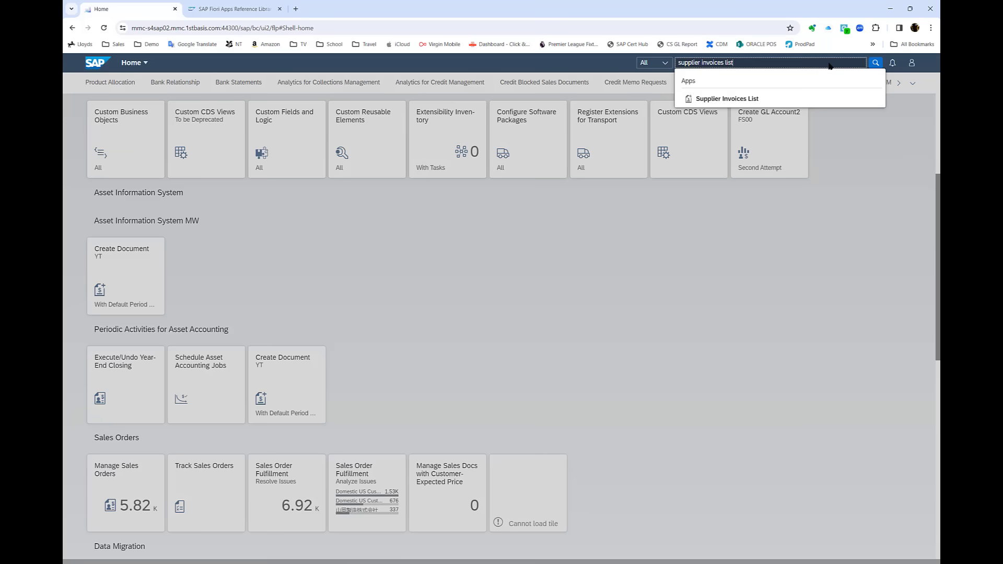
# Open Supplier Invoices List and search invoices for company code 1710, fiscal year 2020
pyautogui.click(750, 99)
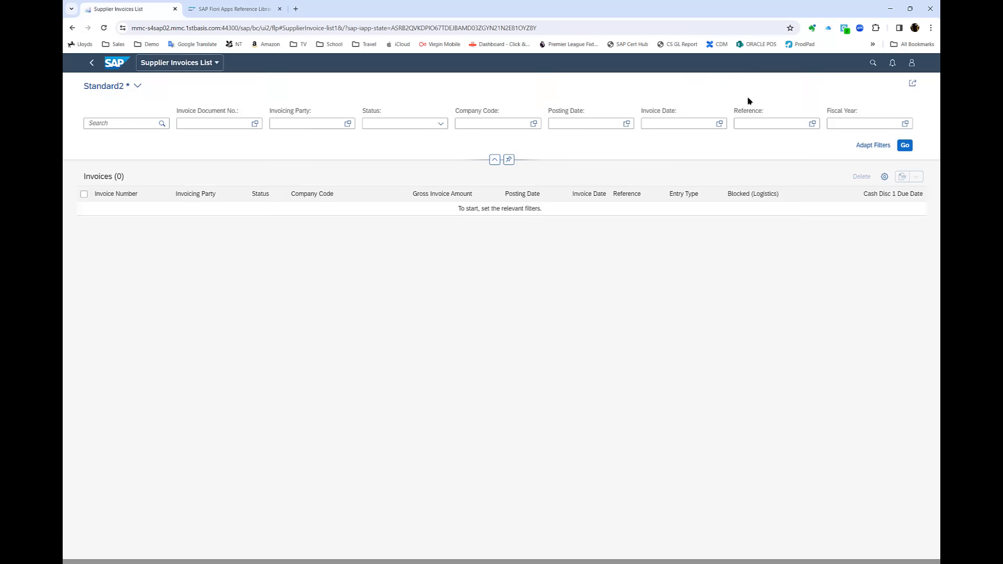
pyautogui.click(510, 123)
pyautogui.click(508, 169)
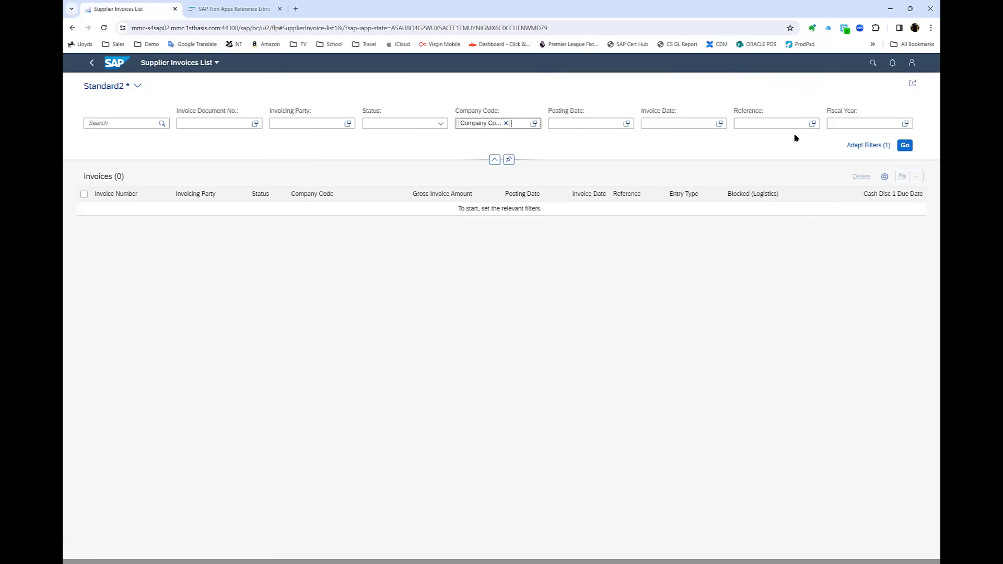
pyautogui.click(841, 123)
pyautogui.write('2020')
pyautogui.click(905, 145)
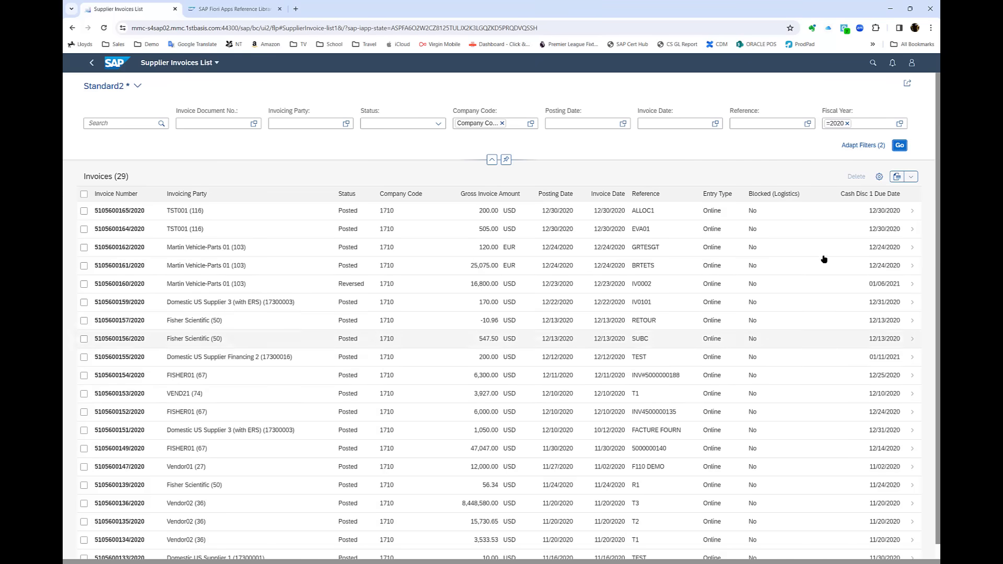
# Show the app's About information and select its App ID F1060a
pyautogui.click(912, 63)
pyautogui.click(877, 160)
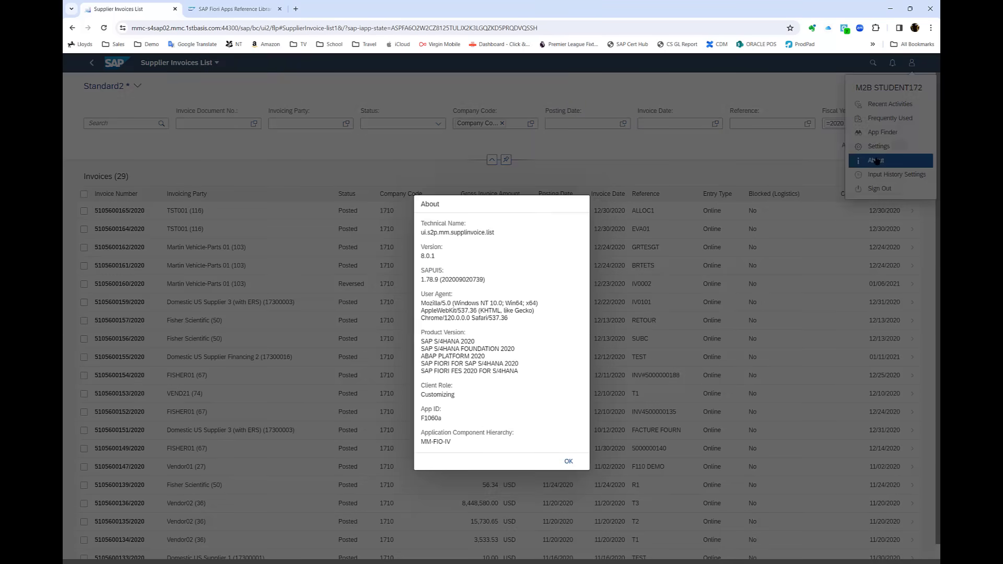
pyautogui.doubleClick(428, 394)
pyautogui.hotkey('ctrl', 'c')
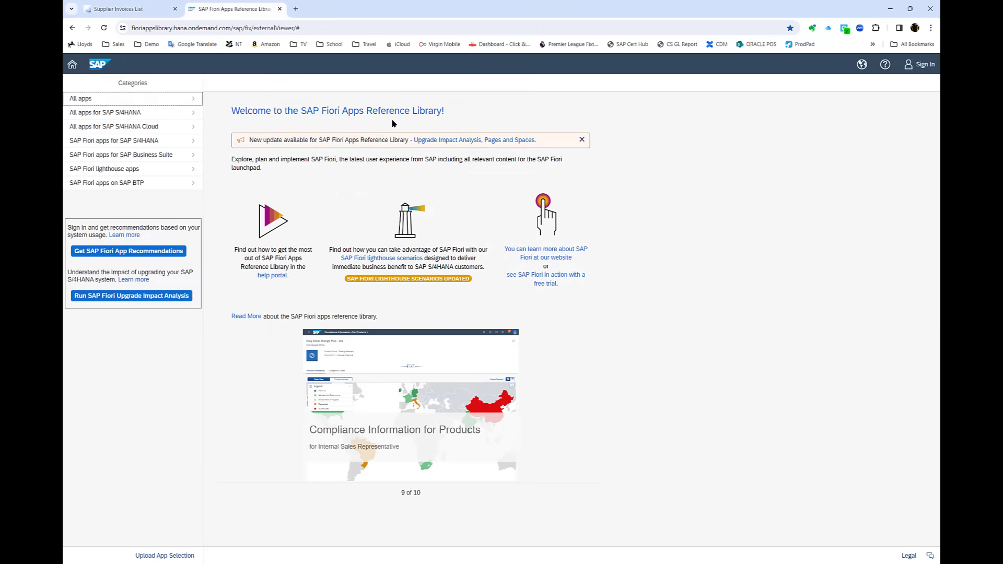
# Search all apps in the Fiori Apps Reference Library for app ID F1060a
pyautogui.click(107, 100)
pyautogui.click(130, 99)
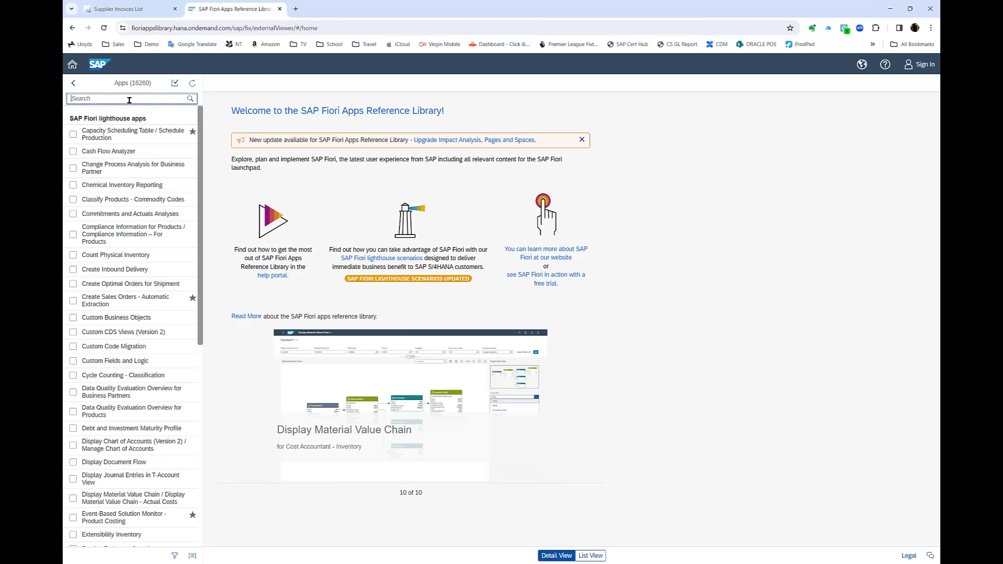
pyautogui.hotkey('ctrl', 'v')
pyautogui.press('Return')
# Open Supplier Invoices List (Version 2) and select its OData service MM_SUPPLIER_INVOICE_LIST_ENH_SRV
pyautogui.click(123, 134)
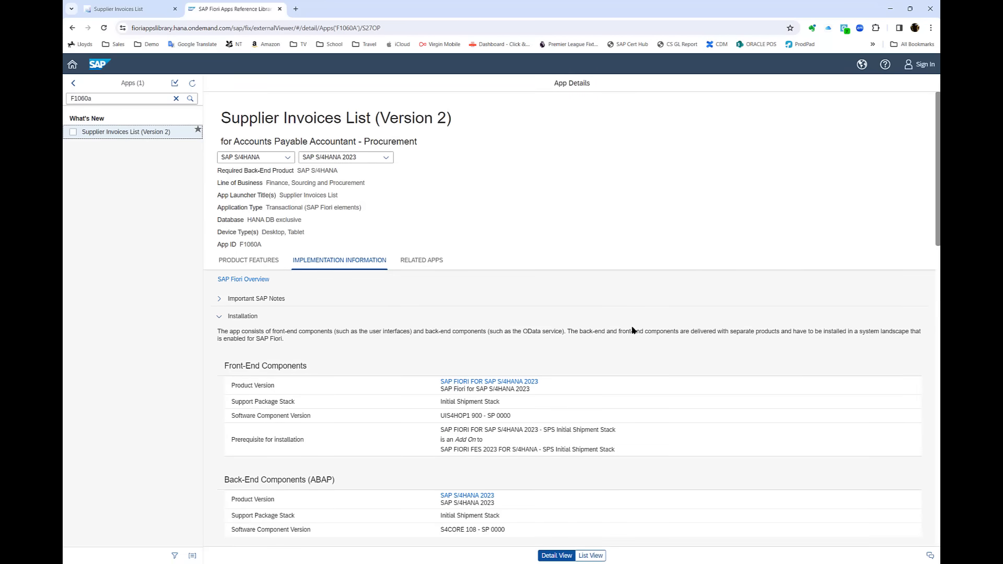
pyautogui.scroll(-8, 392, 364)
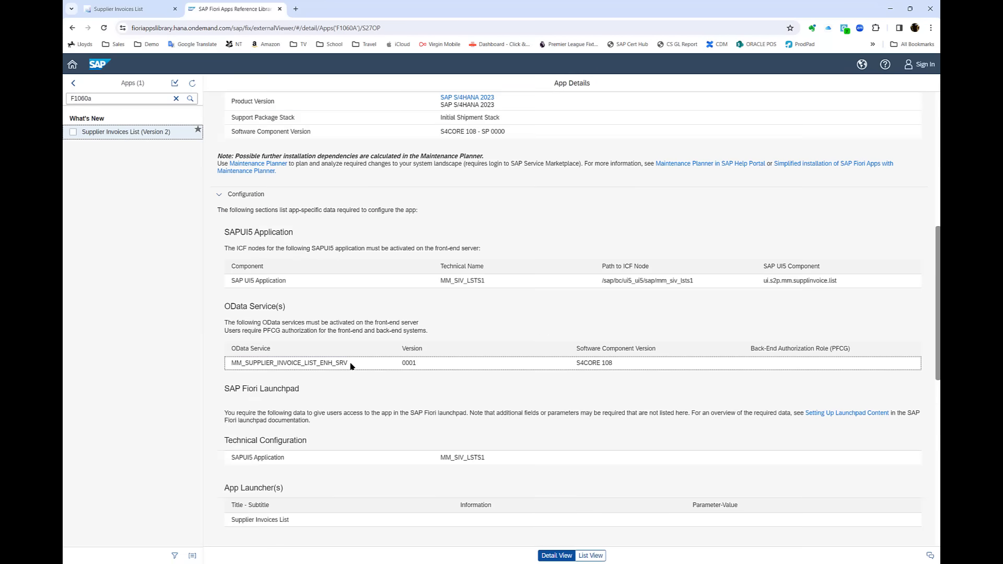
pyautogui.doubleClick(347, 364)
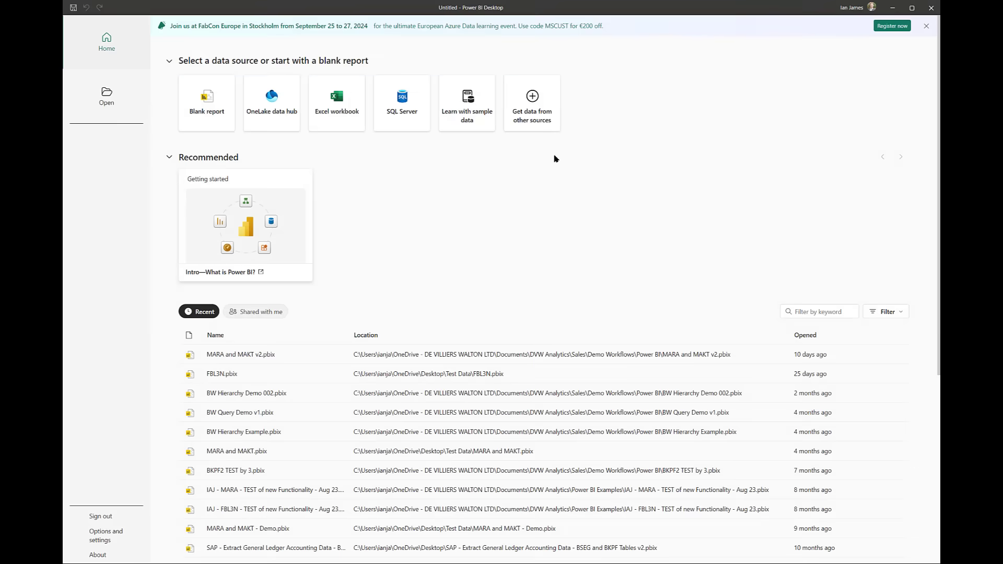
# Start a blank report and connect through the DVW PowerBI Connector for SAP
pyautogui.click(533, 98)
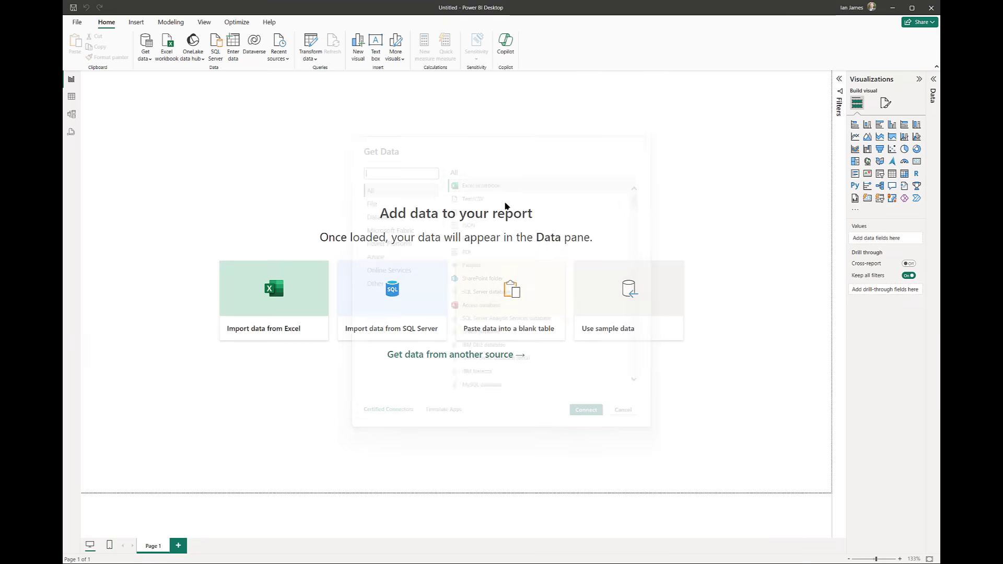
pyautogui.write('DVW')
pyautogui.click(483, 226)
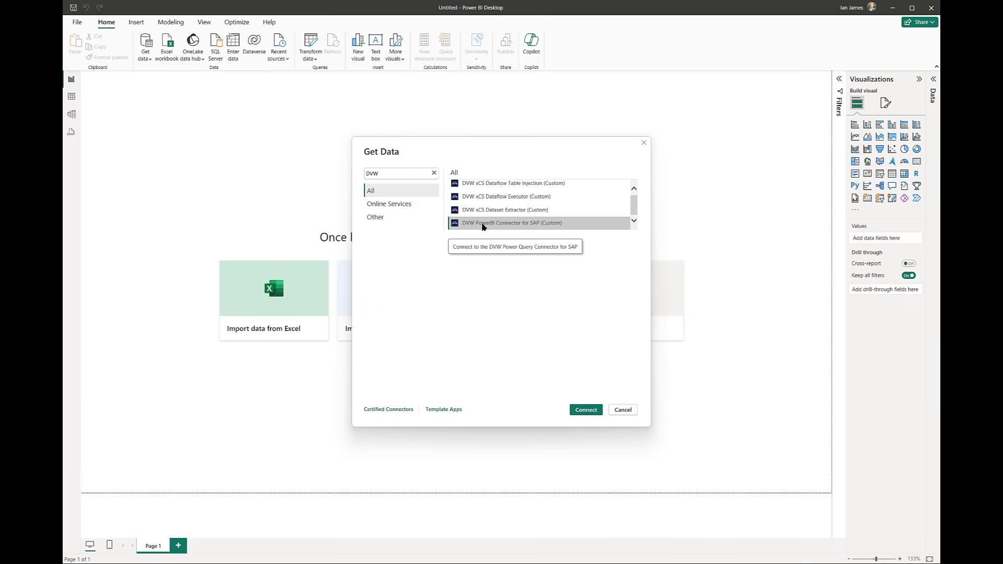
pyautogui.click(579, 413)
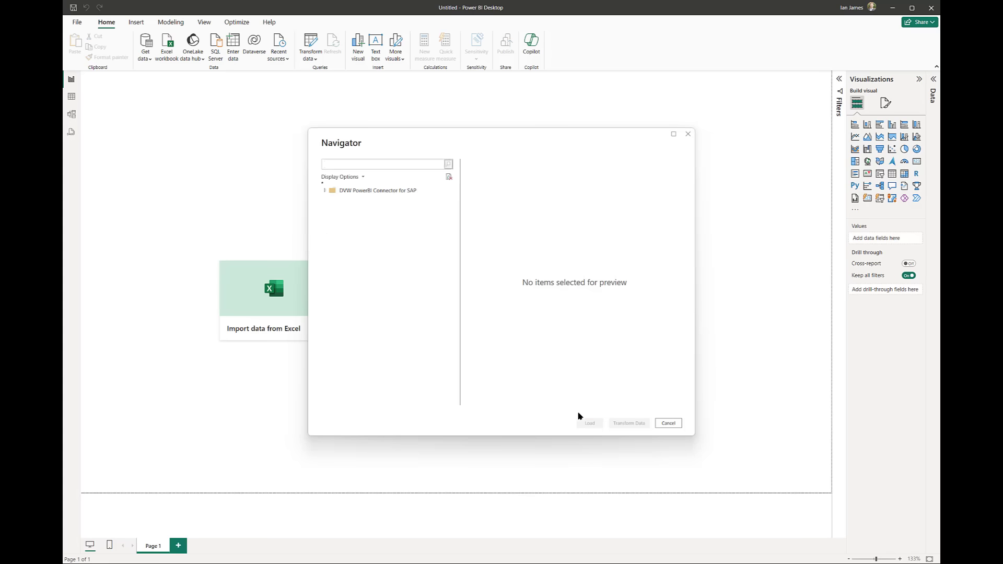
# Select [Create New DataSet] under the Edit folder and refresh its preview
pyautogui.click(329, 213)
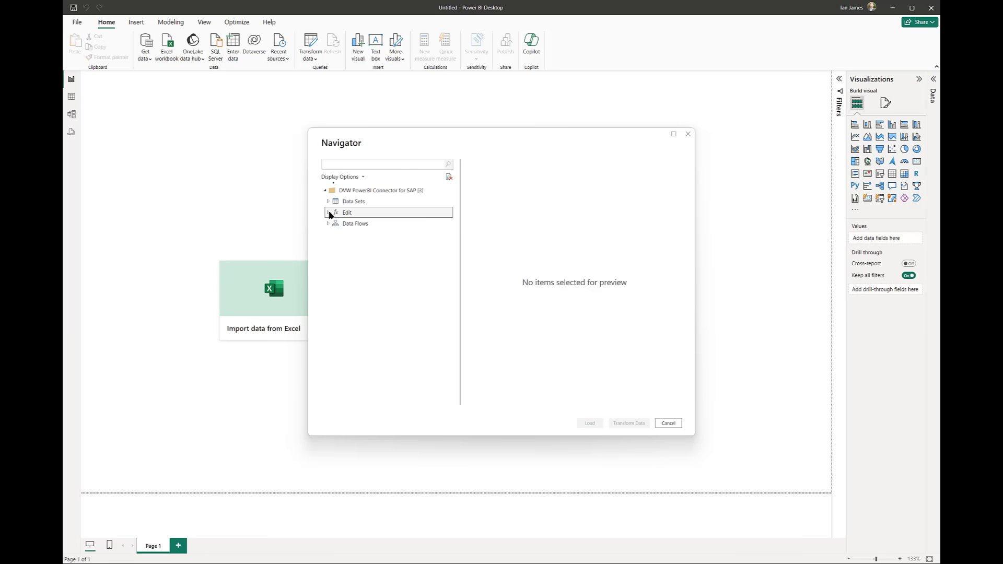
pyautogui.click(366, 312)
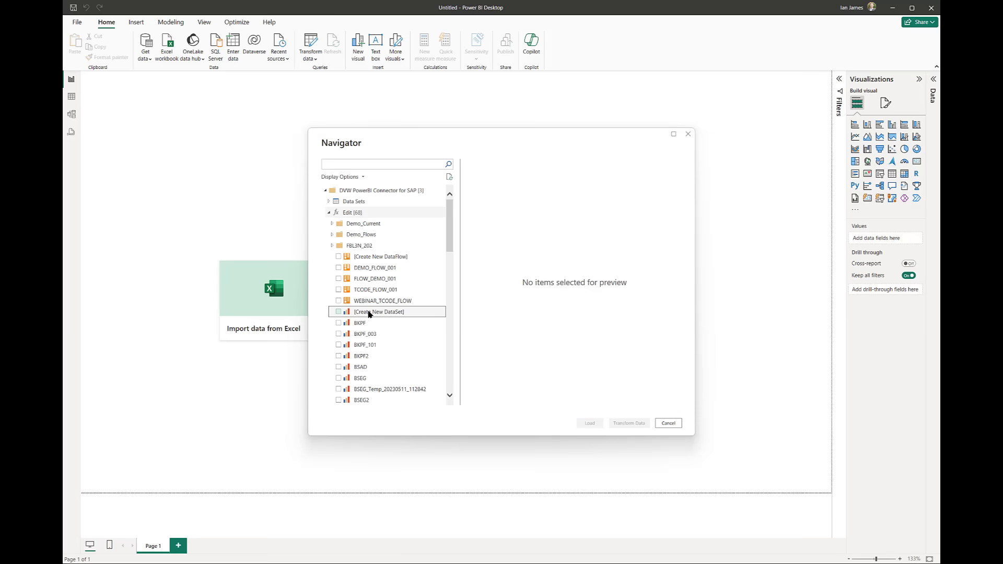
pyautogui.click(677, 166)
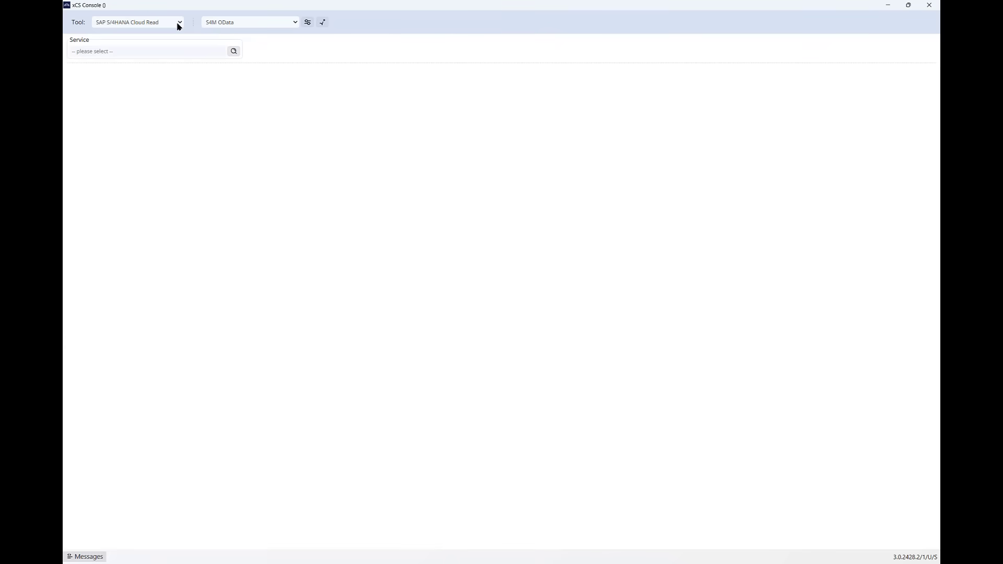
# Try the SAP T-Code / ABAP Report Read tool, then switch to SAP S/4HANA Cloud Read
pyautogui.click(178, 26)
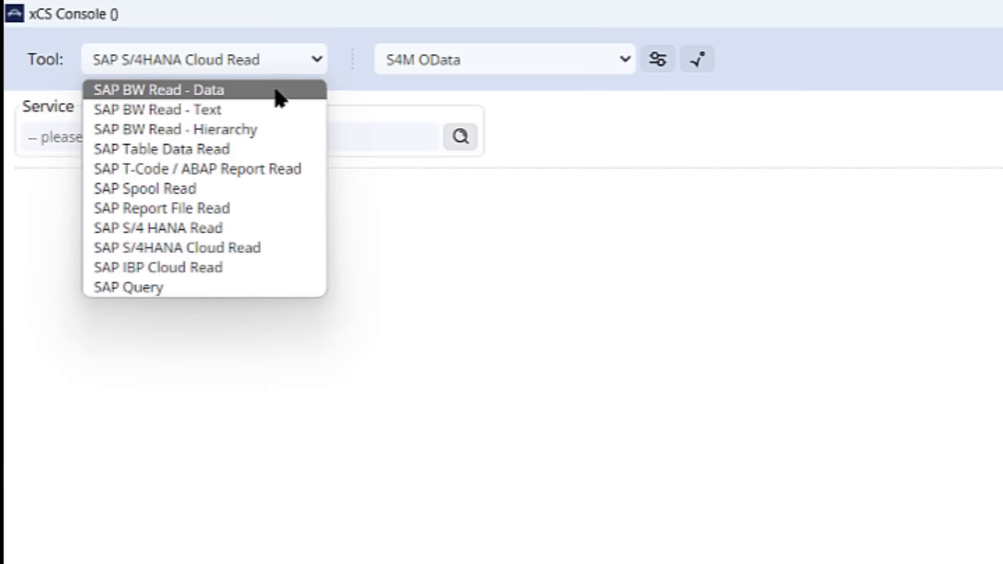
pyautogui.click(259, 170)
pyautogui.click(575, 66)
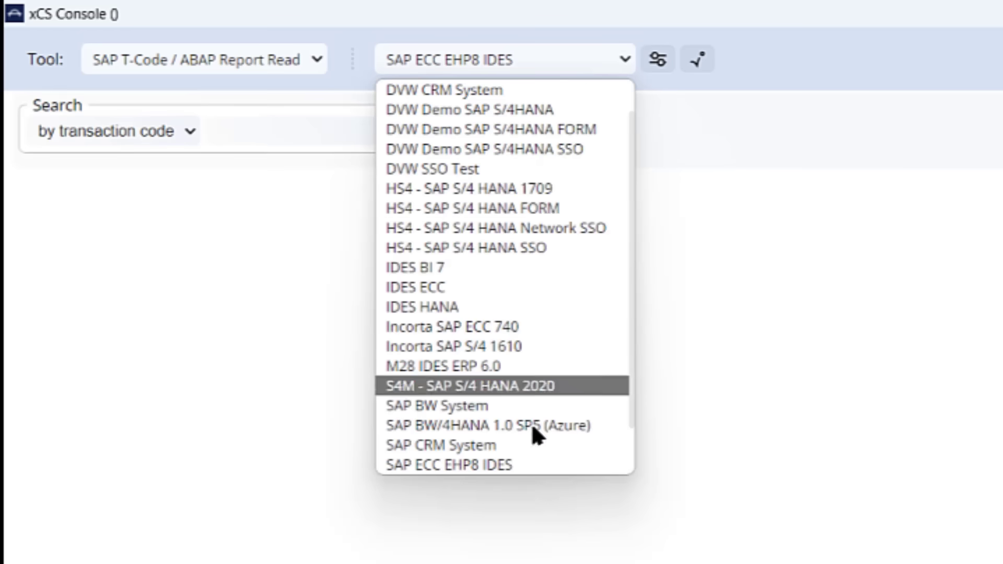
pyautogui.click(316, 61)
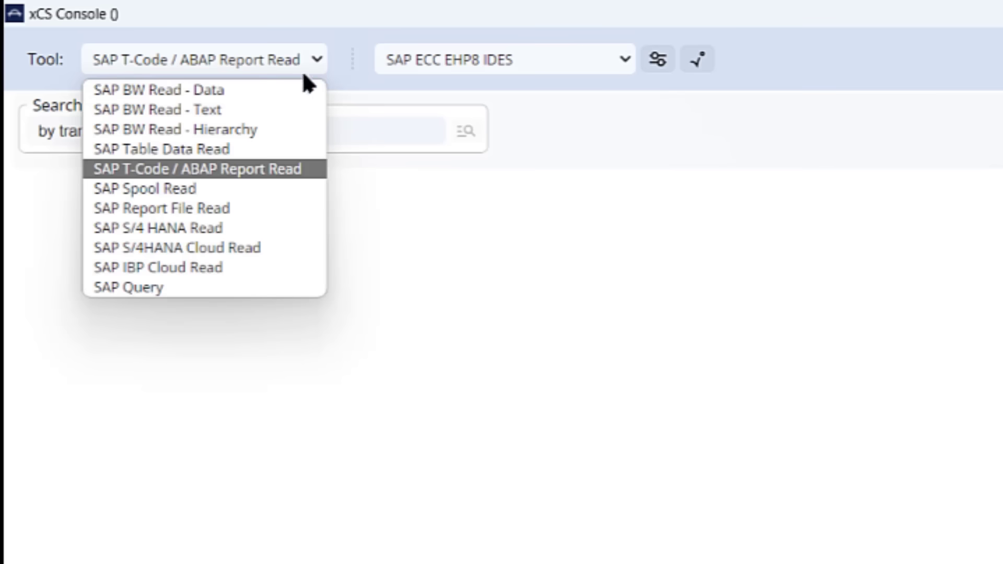
pyautogui.click(200, 255)
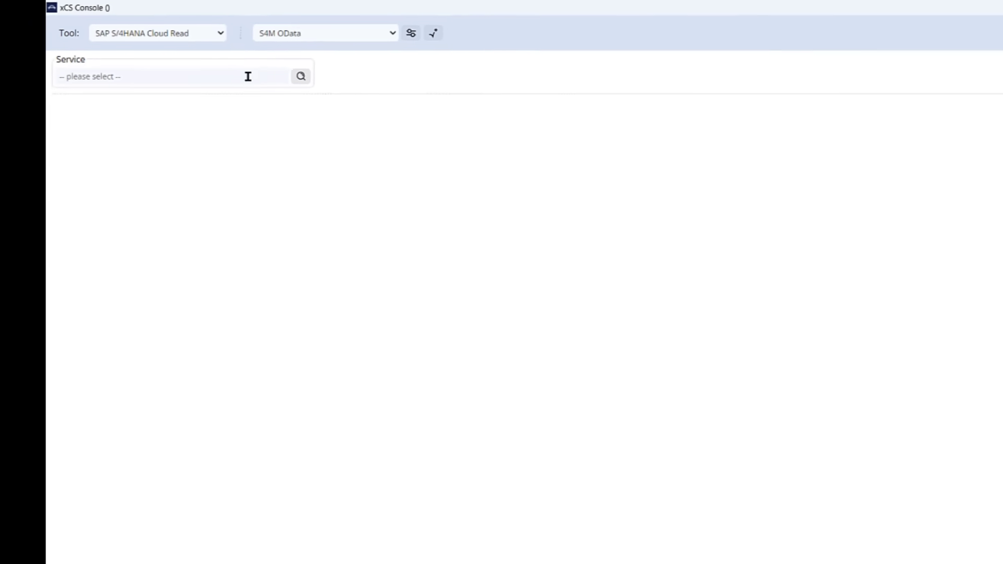
# Find service MM_SUPPLIER_INVOICE_LIST_ENH_SRV by searching 'MM_Su' and pick entity C_SupplierInvoiceList
pyautogui.click(309, 108)
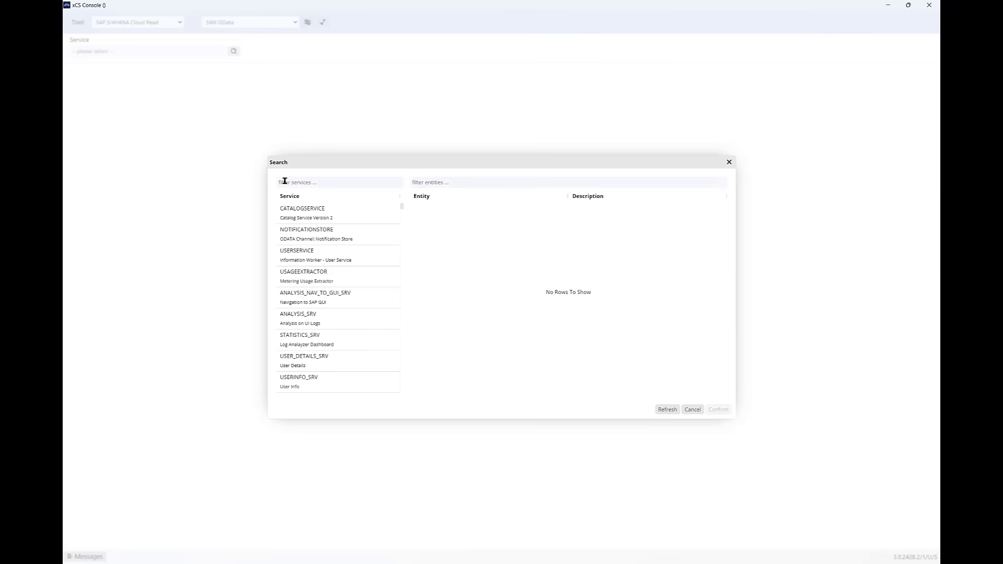
pyautogui.write('MM_Supp')
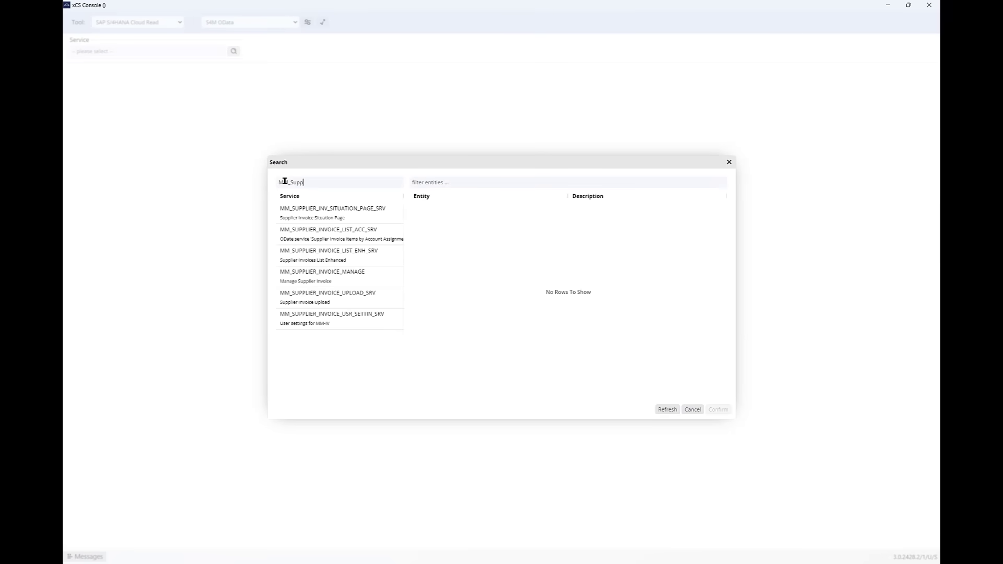
pyautogui.click(329, 256)
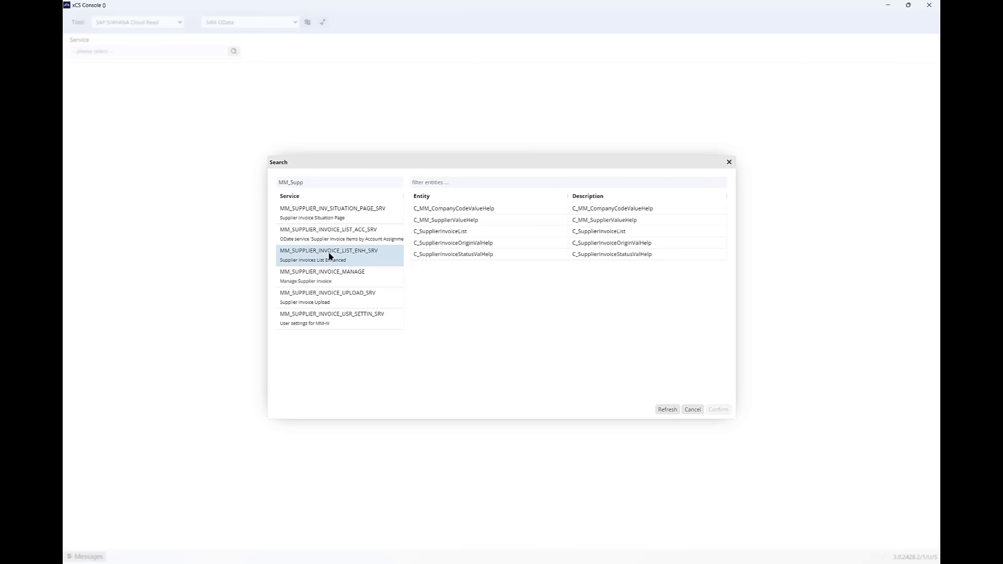
pyautogui.click(452, 231)
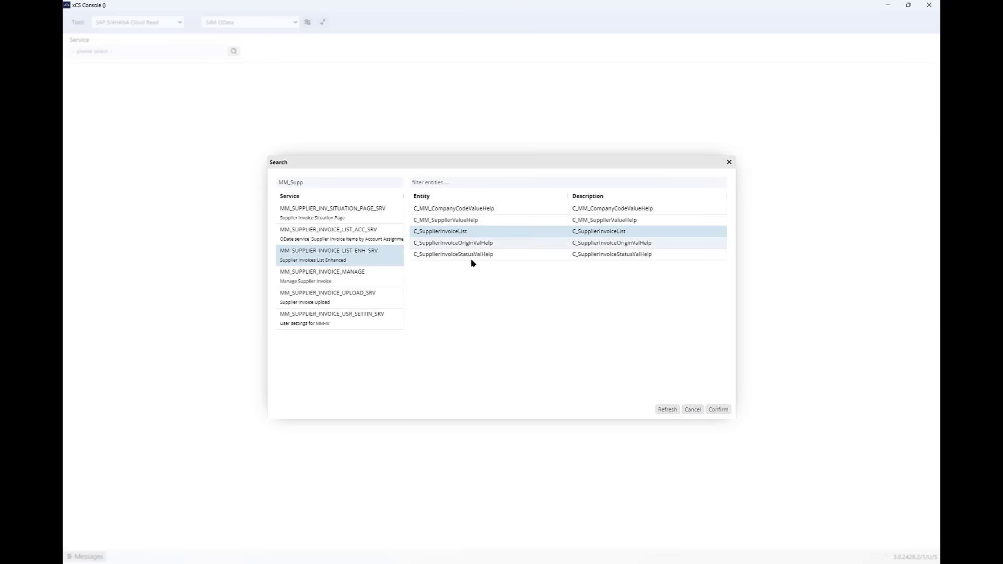
# Load the service, tick Fiscal Year, Invoice Number, Invoicing Party, Entry Type fields, then clear the selection
pyautogui.click(714, 410)
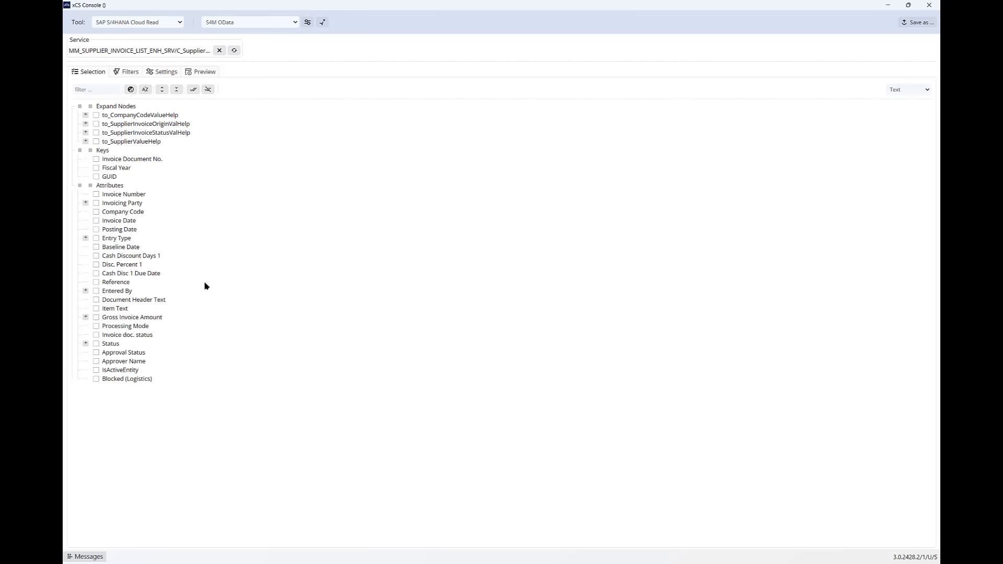
pyautogui.click(96, 168)
pyautogui.click(96, 194)
pyautogui.click(96, 203)
pyautogui.click(96, 256)
pyautogui.click(85, 239)
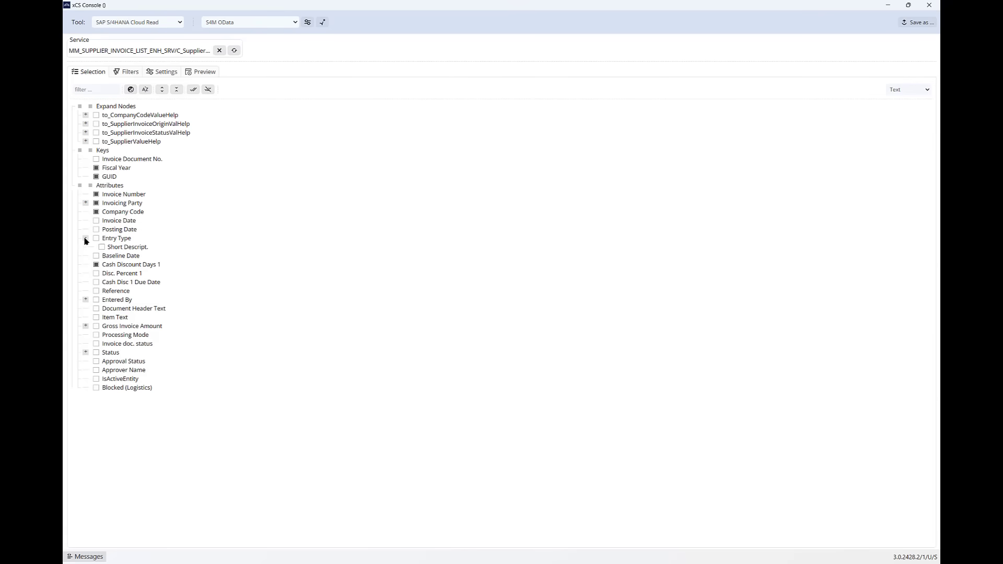
pyautogui.click(102, 247)
pyautogui.click(97, 239)
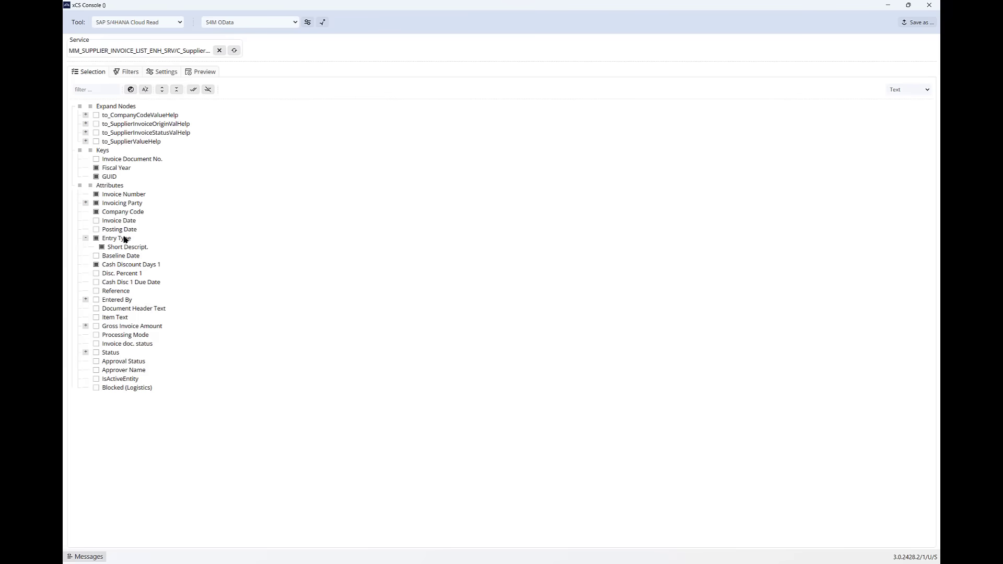
pyautogui.click(209, 90)
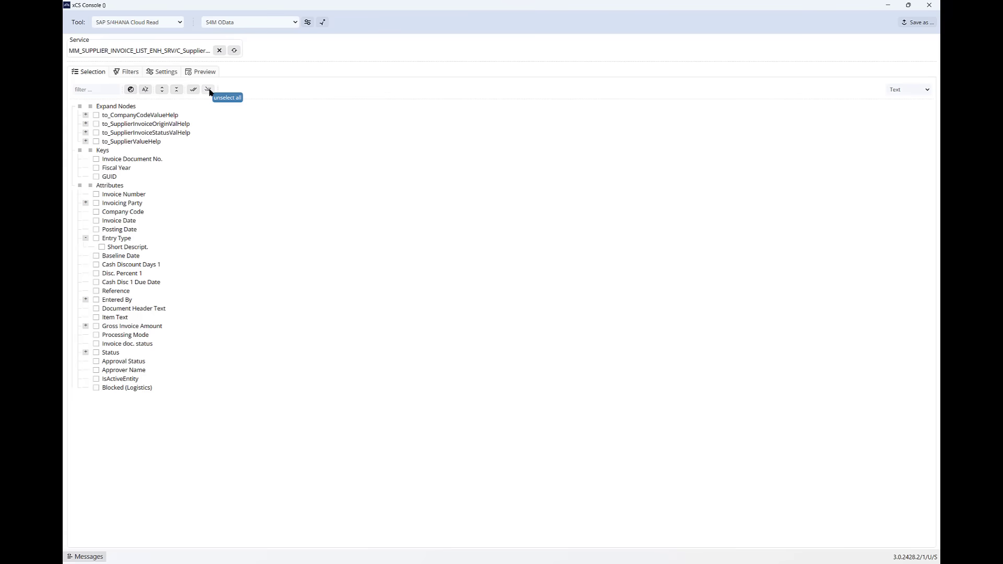
# Add a Fiscal Year filter with value 2020
pyautogui.rightClick(116, 171)
pyautogui.click(143, 171)
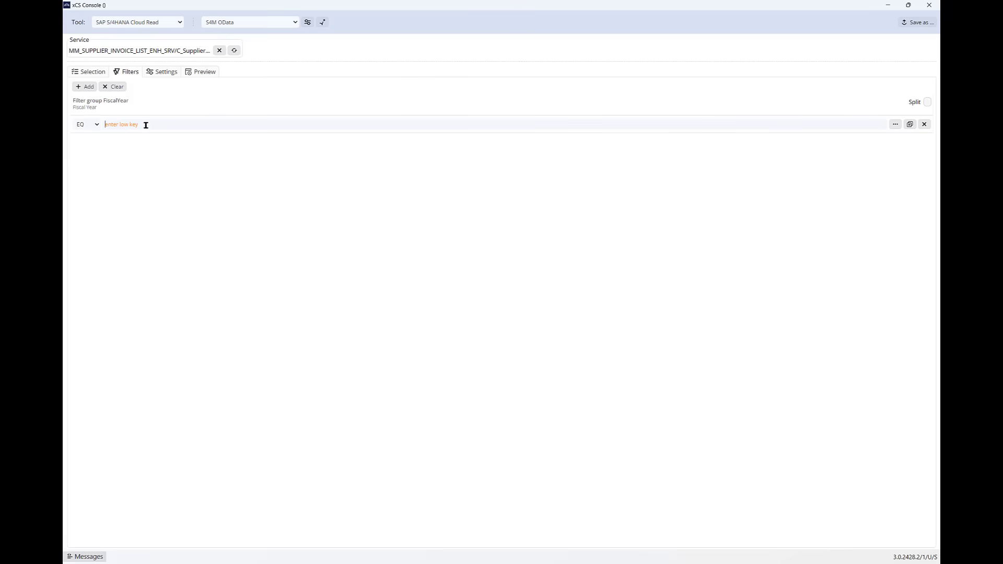
pyautogui.write('2020')
pyautogui.click(99, 73)
# Add a Company Code filter set to 1710, chosen from the value list
pyautogui.rightClick(113, 213)
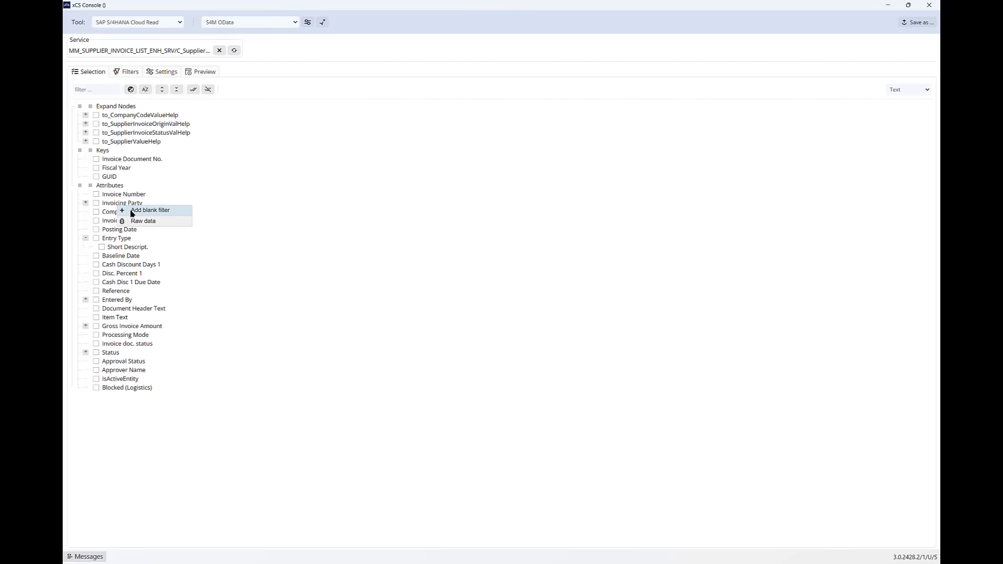
pyautogui.click(151, 211)
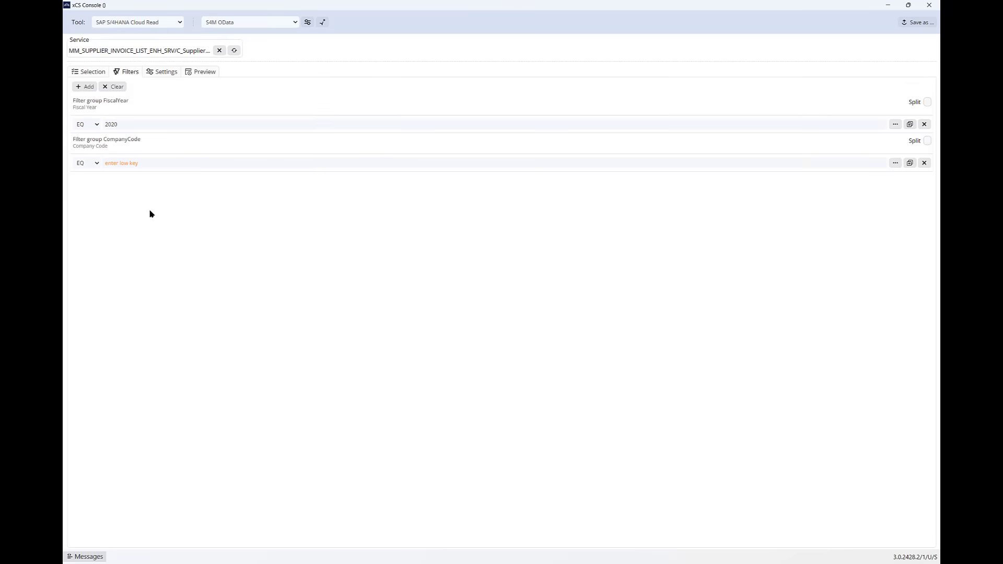
pyautogui.click(895, 163)
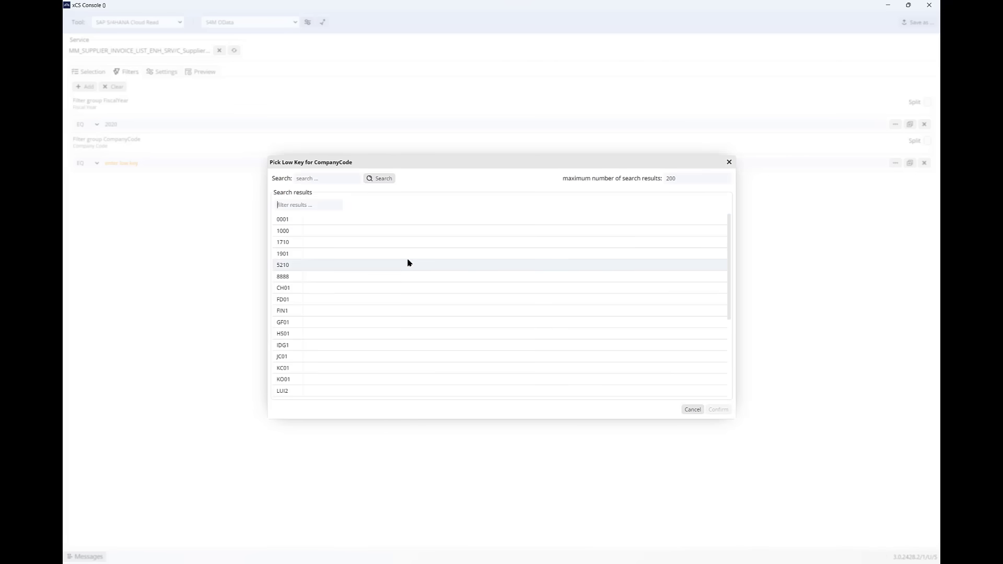
pyautogui.click(407, 263)
pyautogui.click(314, 242)
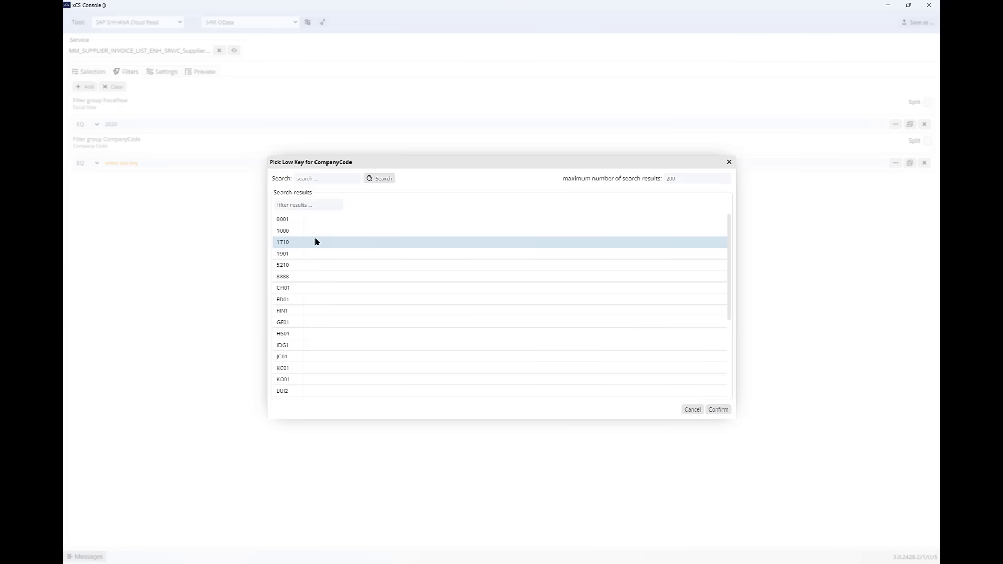
pyautogui.click(717, 410)
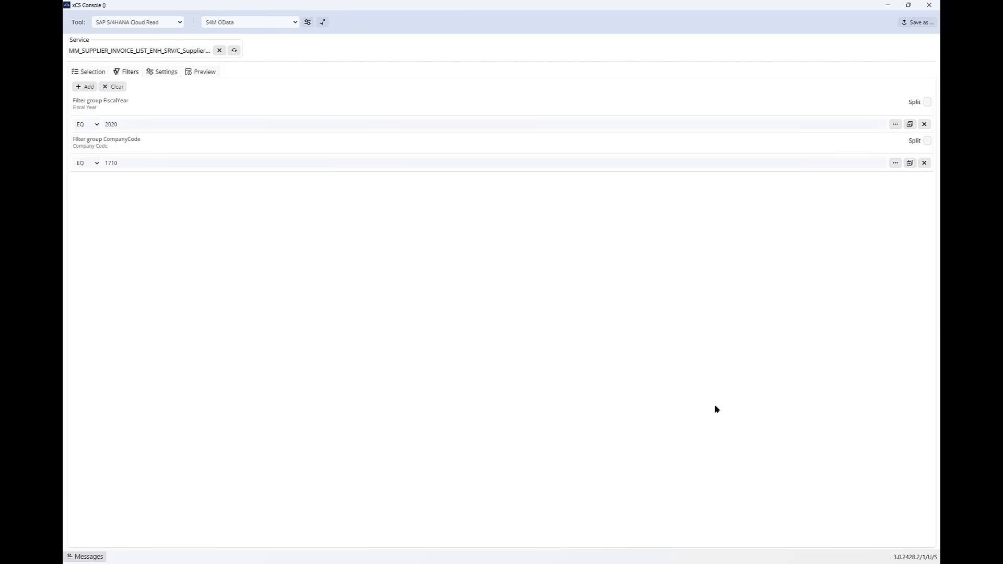
# Refresh the preview to fetch the 29 invoices and save the configuration as SUPP_LIST_001
pyautogui.click(197, 74)
pyautogui.click(83, 84)
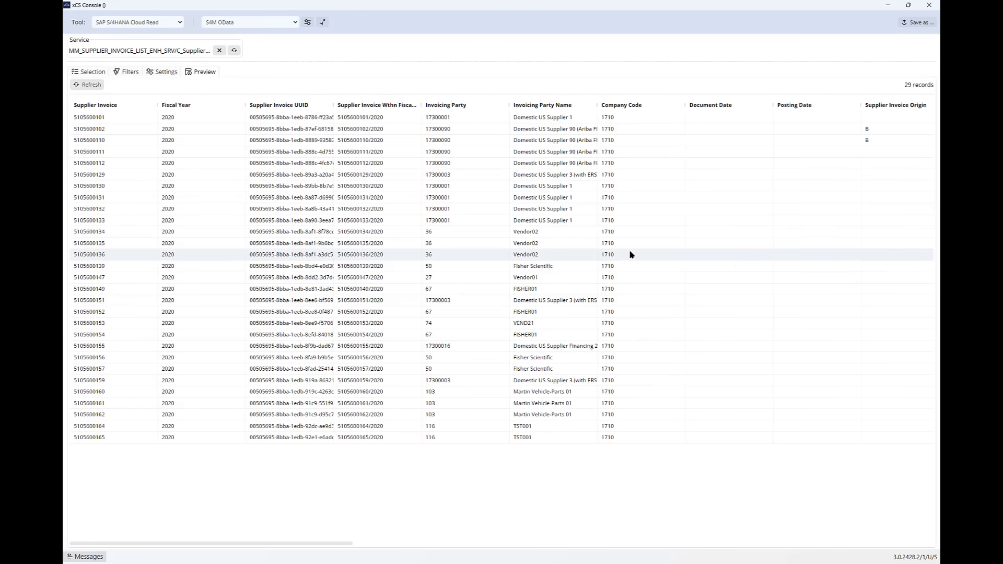
pyautogui.click(917, 22)
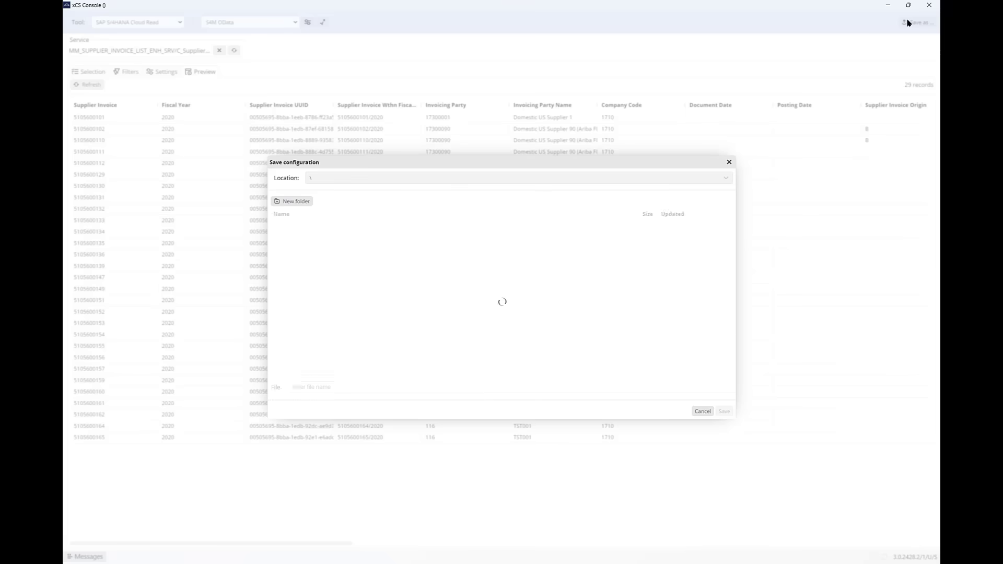
pyautogui.write('S')
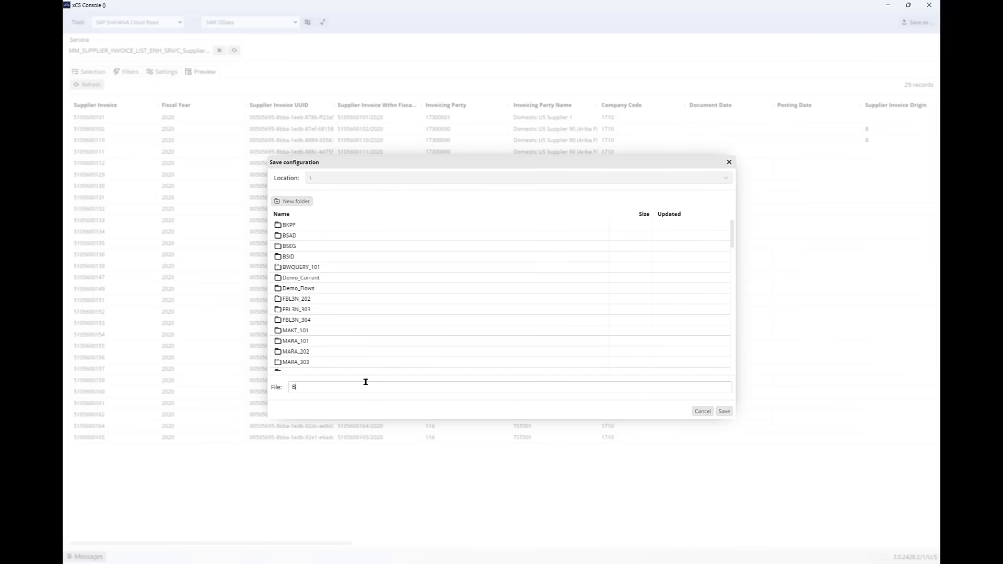
pyautogui.write('UPP_LIS')
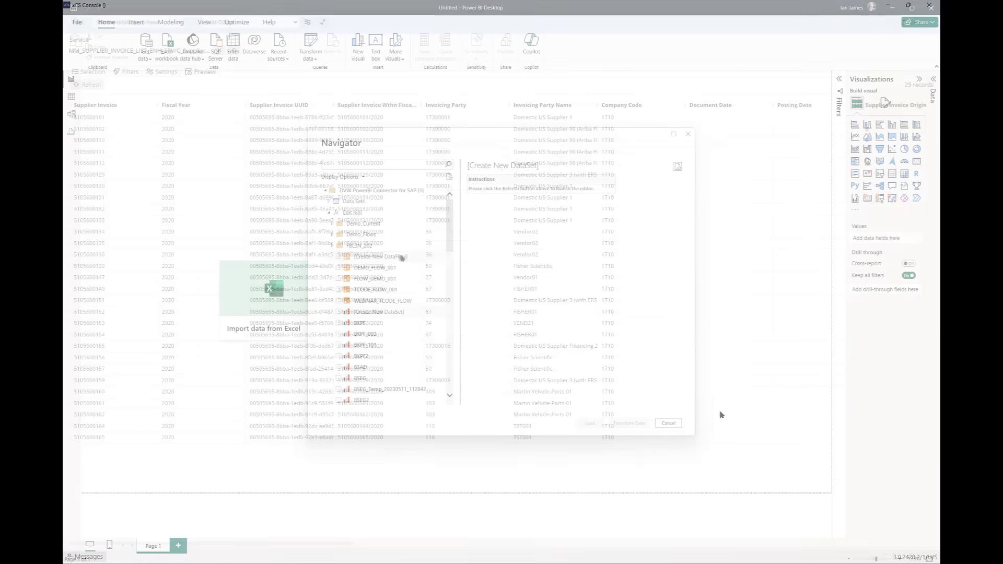
# Expand Data Sets in the Navigator and tick SUPP_LIST_001 to preview its 2020 invoices
pyautogui.click(329, 202)
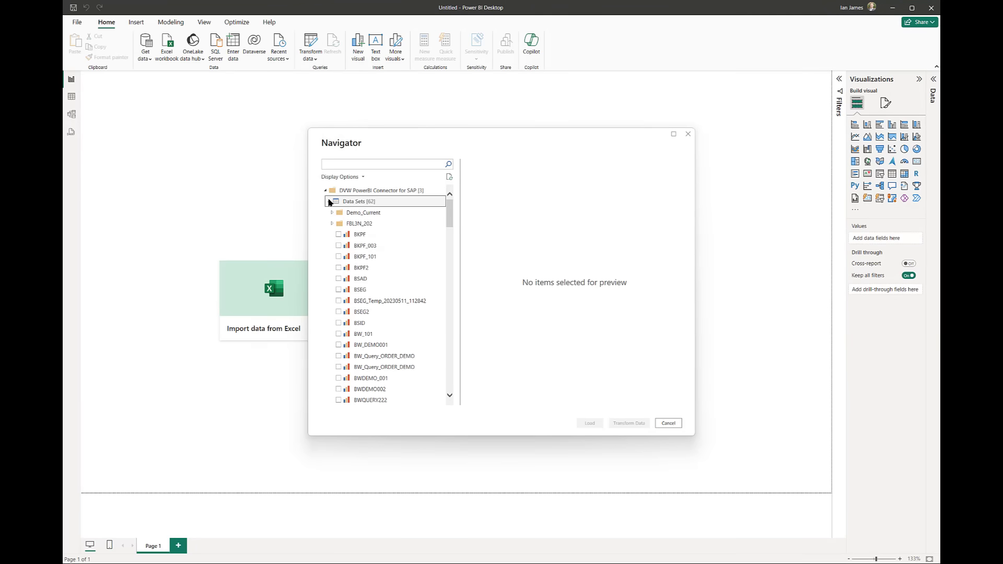
pyautogui.moveTo(450, 217); pyautogui.dragTo(450, 282)
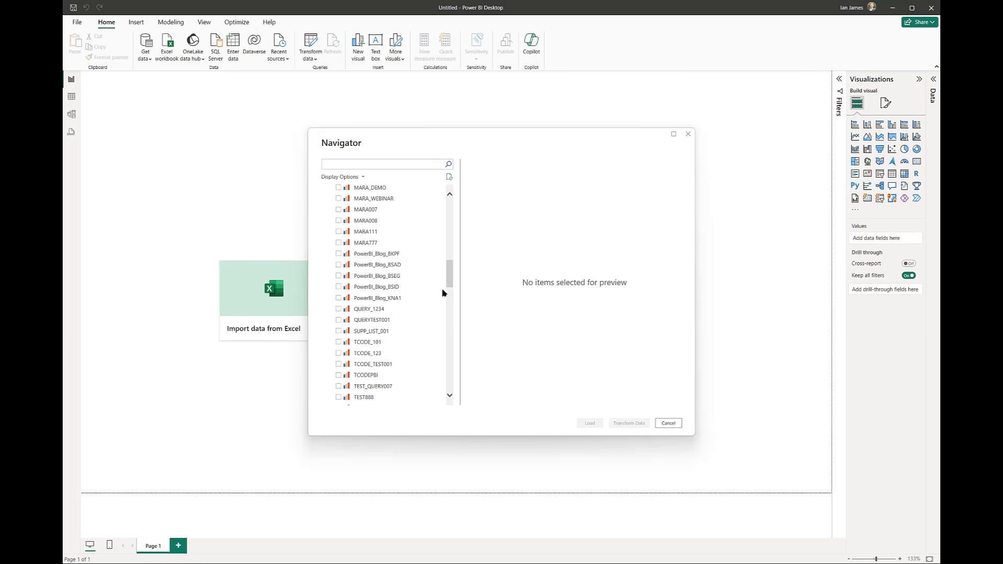
pyautogui.click(339, 331)
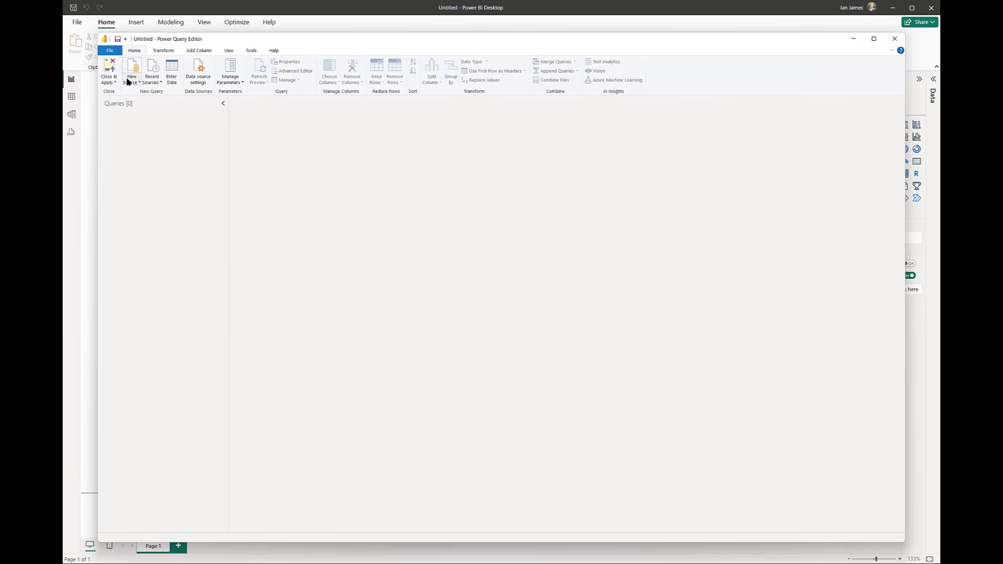
# Create a blank query with formula =DVWPQCS.DataSet.Get("","SUPP_LIST_001") to load the dataset
pyautogui.click(129, 80)
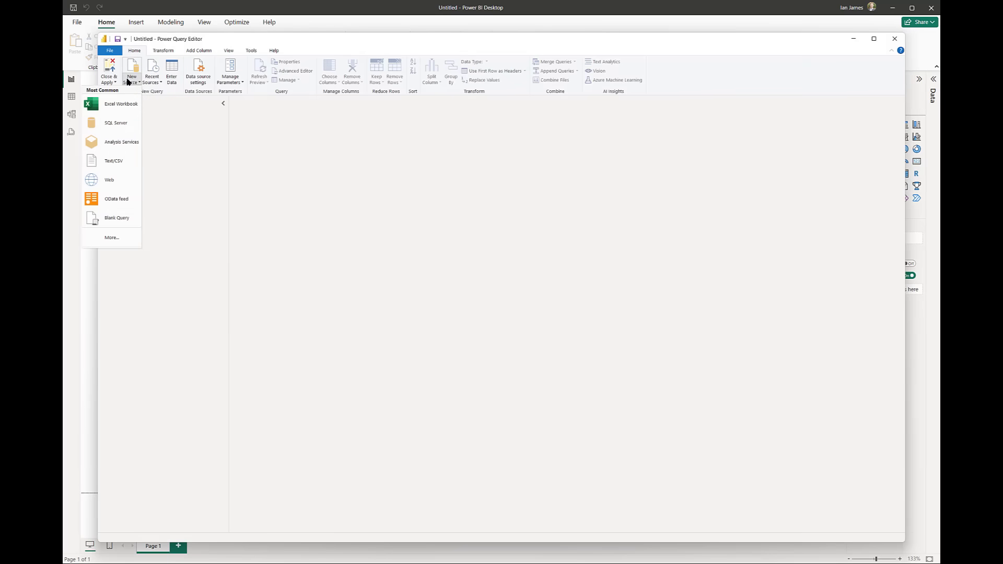
pyautogui.click(119, 218)
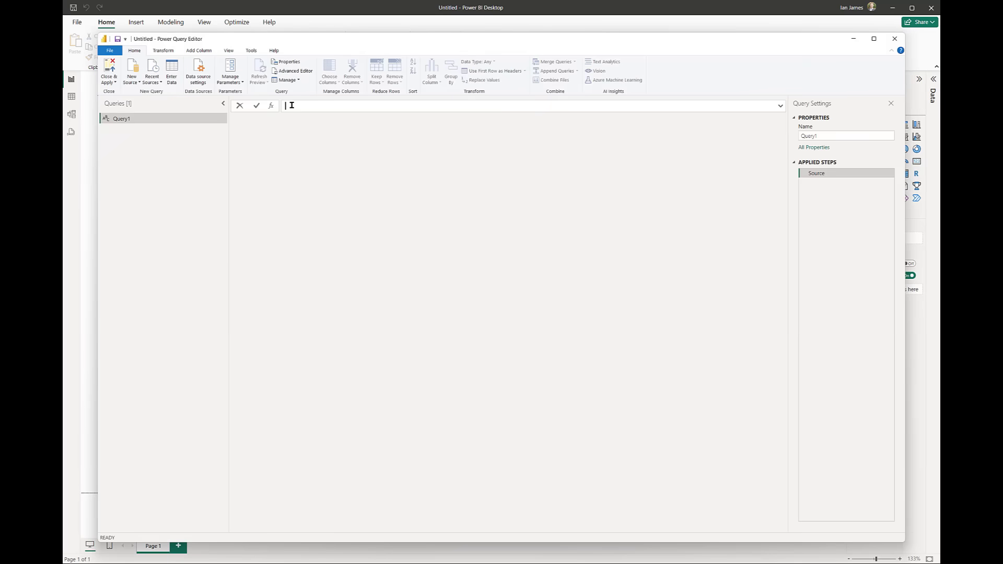
pyautogui.write('=DWPQCS.DataSet.Get')
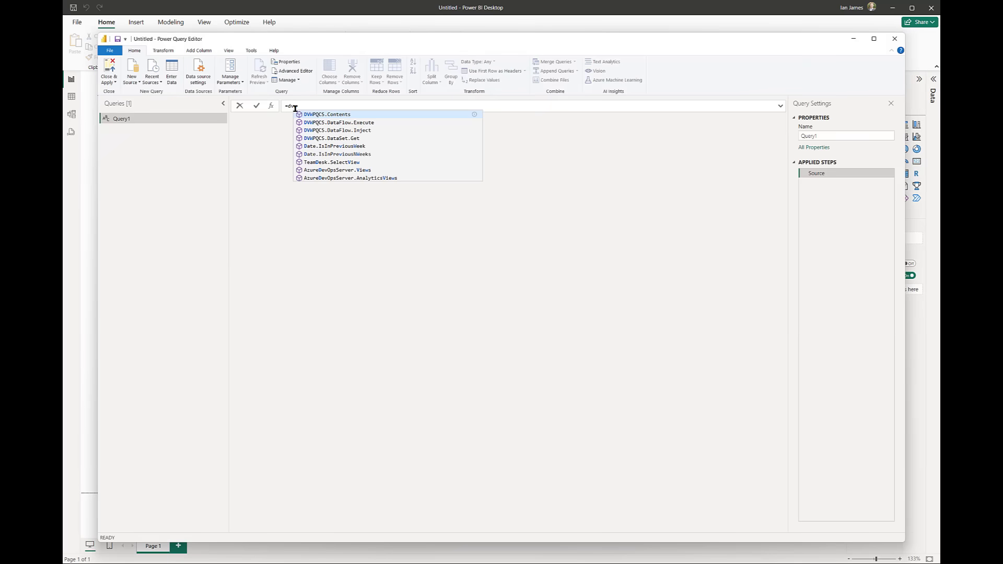
pyautogui.write('("","S')
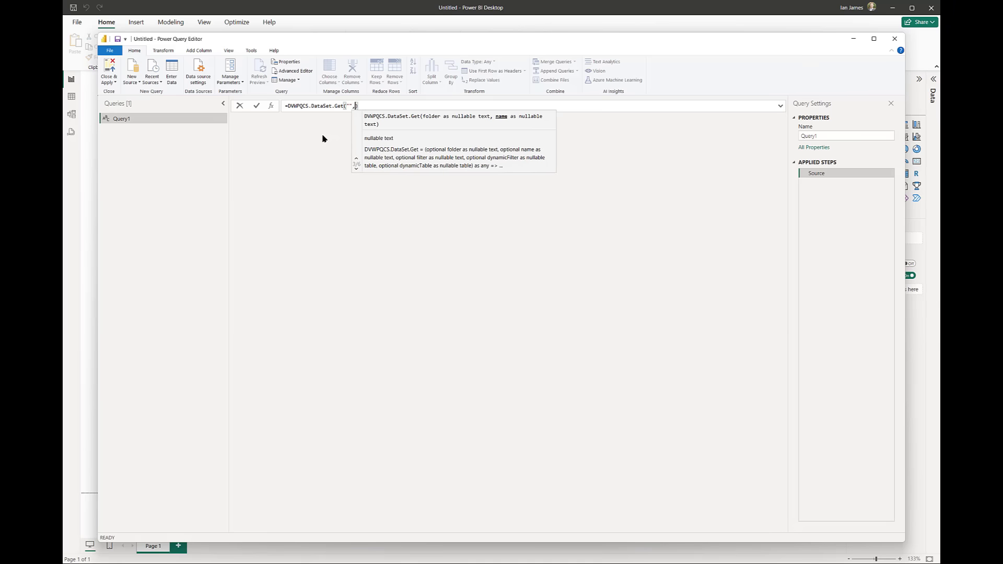
pyautogui.write('UPP')
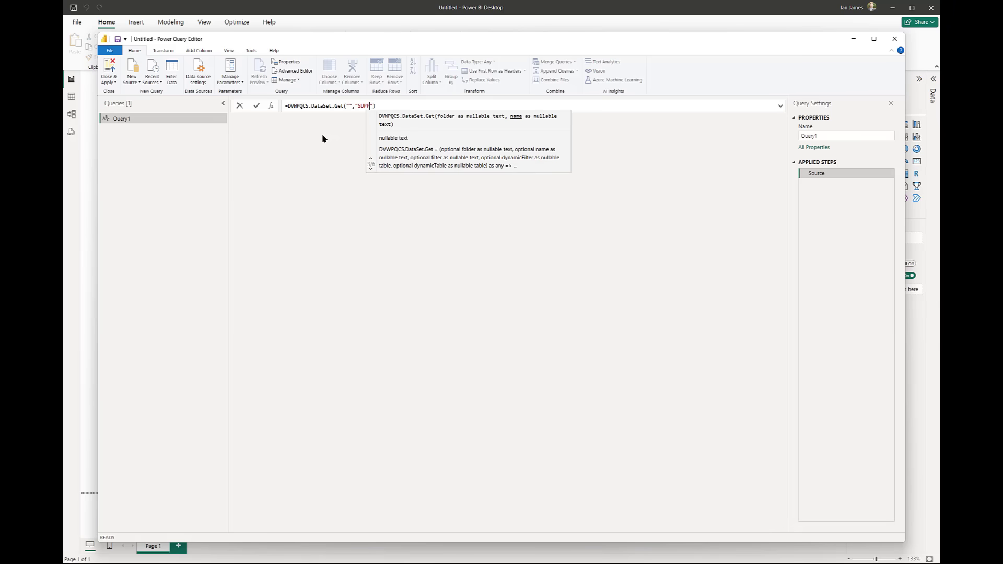
pyautogui.write('_LIST_001"')
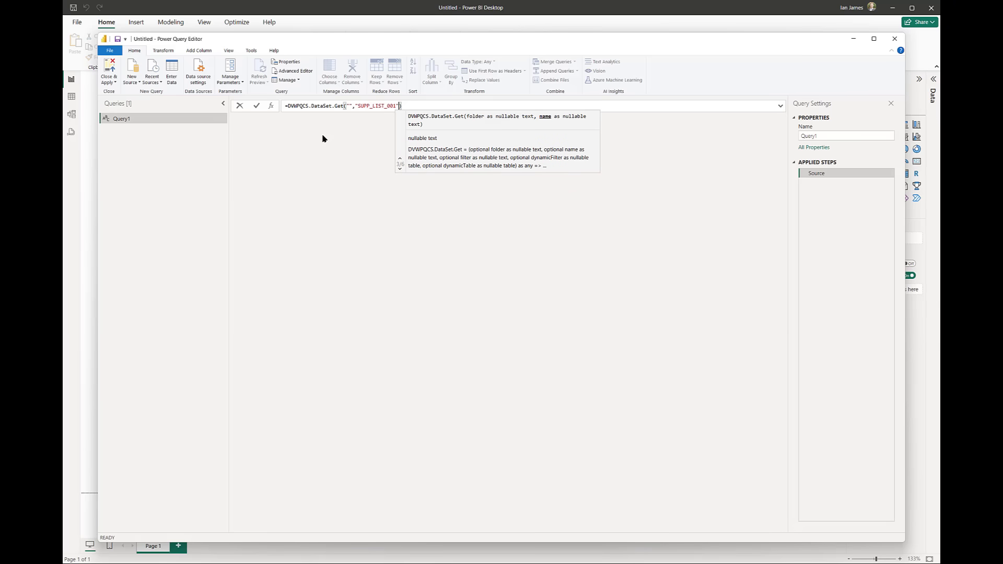
pyautogui.press('Return')
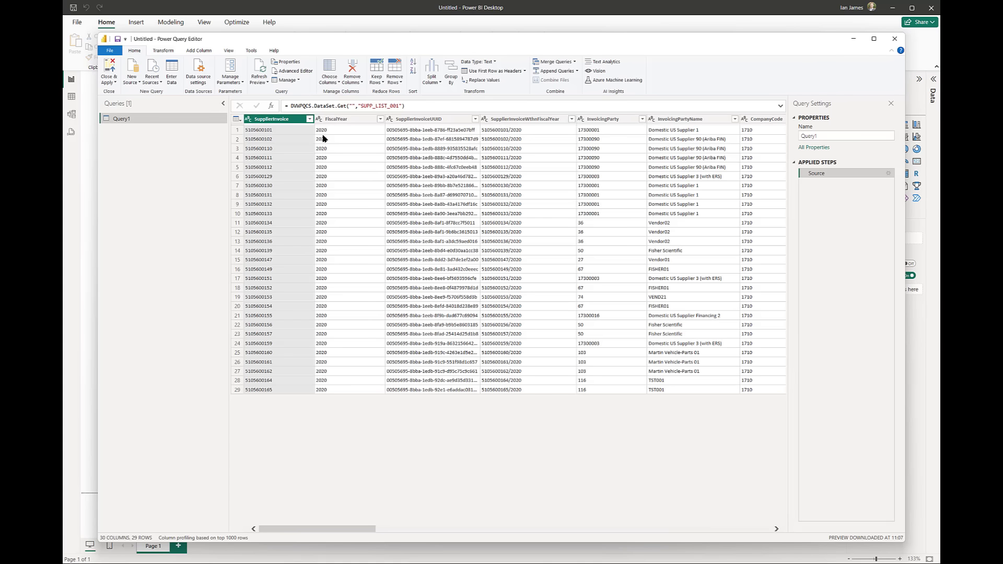
# Add the argument "CompanyCode eq 'OF01'" to the DataSet.Get formula and apply it
pyautogui.click(408, 105)
pyautogui.write(',')
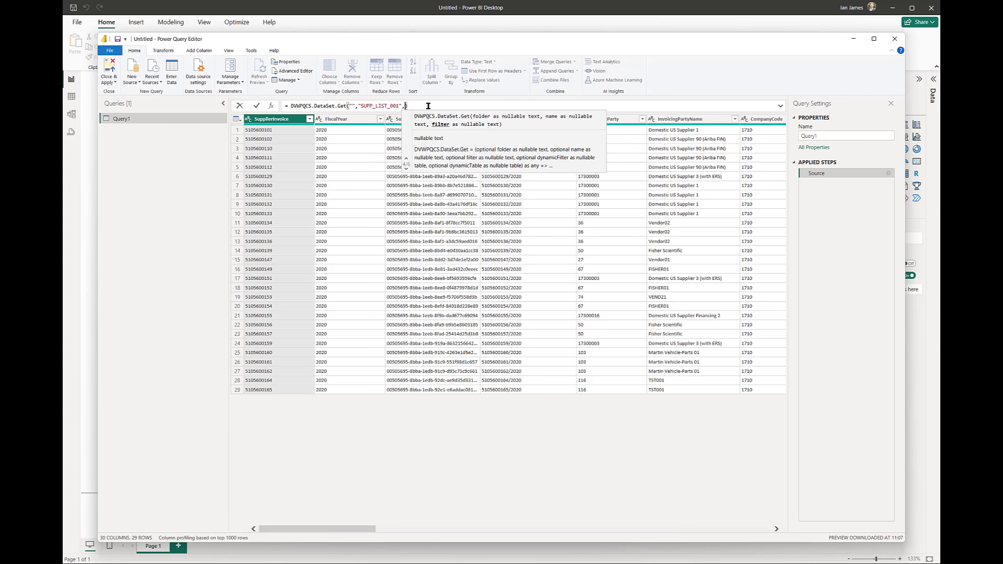
pyautogui.write('"SUPP_LIST_001","C')
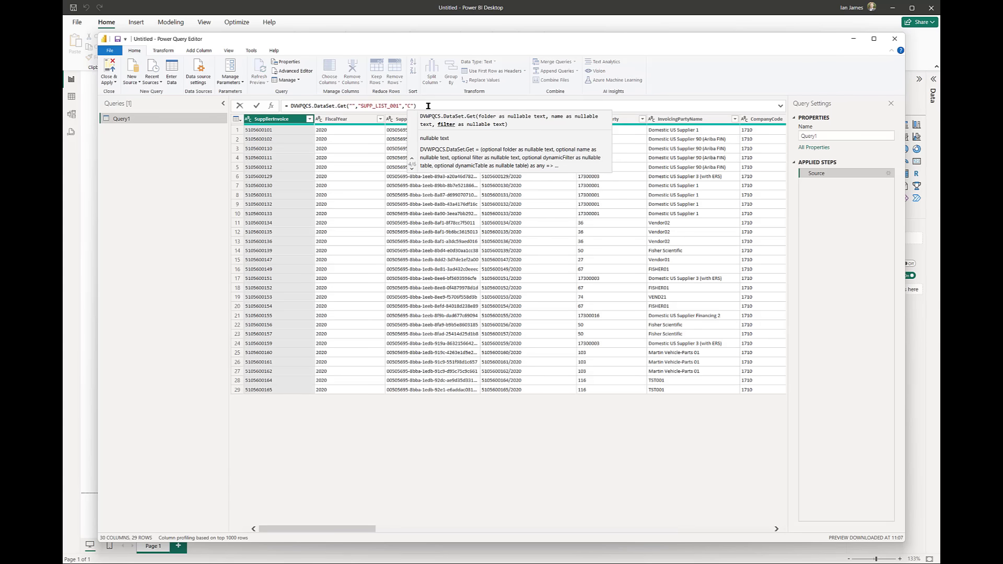
pyautogui.write('ompanyCode ')
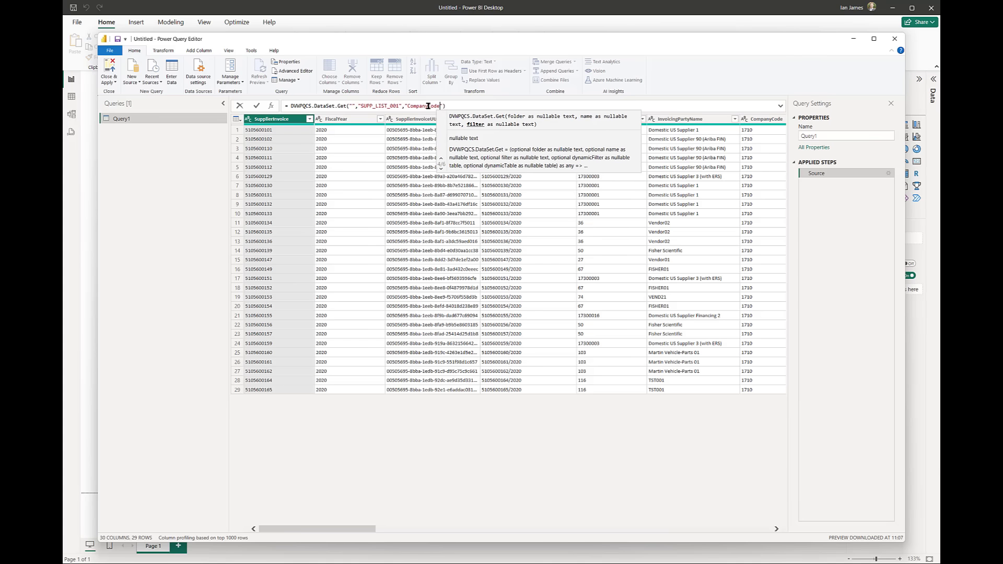
pyautogui.write('eq ')
pyautogui.write('0F01')
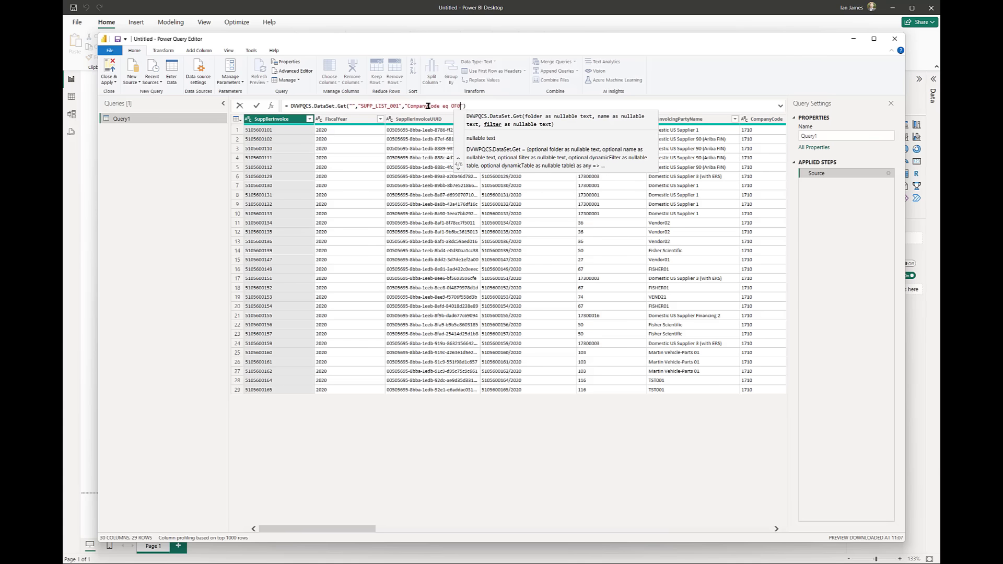
pyautogui.press('Return')
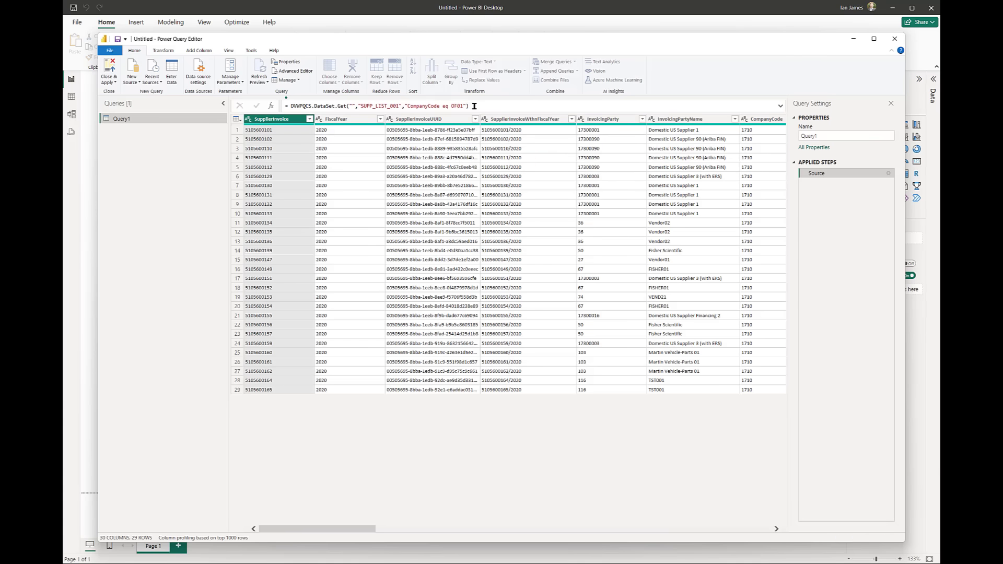